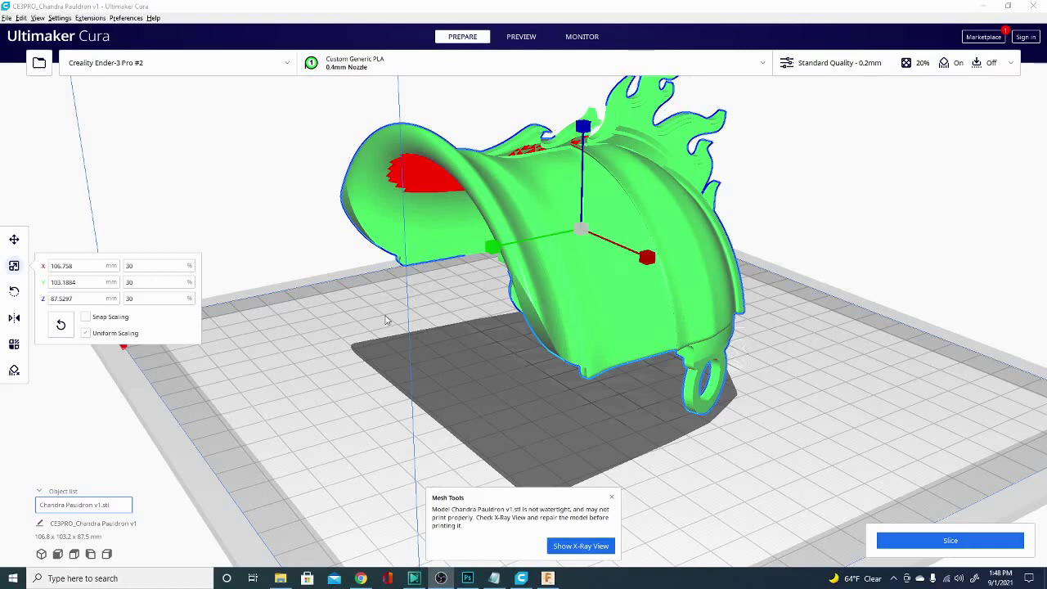
Align a face on the pauldron's flared rim with the build plate so the model stands on that rim.
right_drag(384, 320, 237, 319)
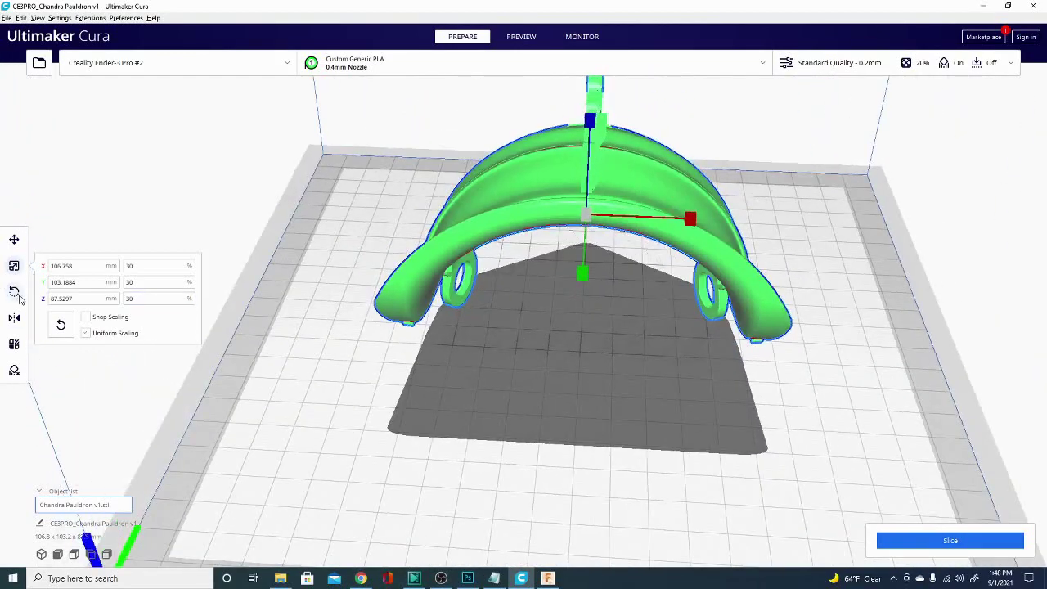
click(15, 293)
click(119, 298)
click(387, 305)
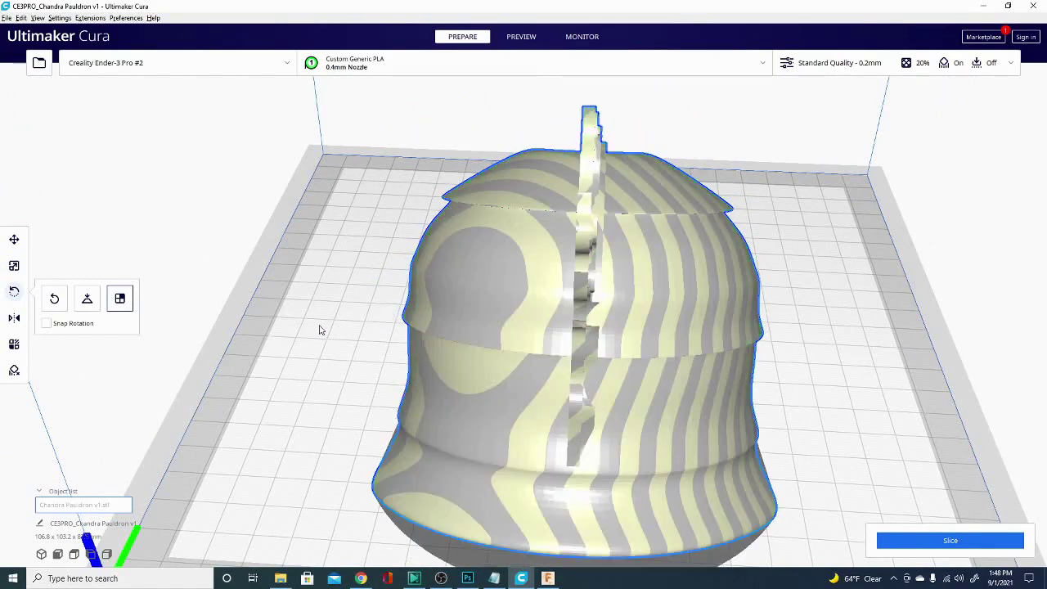
Open the print settings and filter them for "inter" to find the support interface options.
right_drag(320, 327, 638, 277)
right_click(665, 237)
click(704, 254)
right_drag(703, 254, 512, 195)
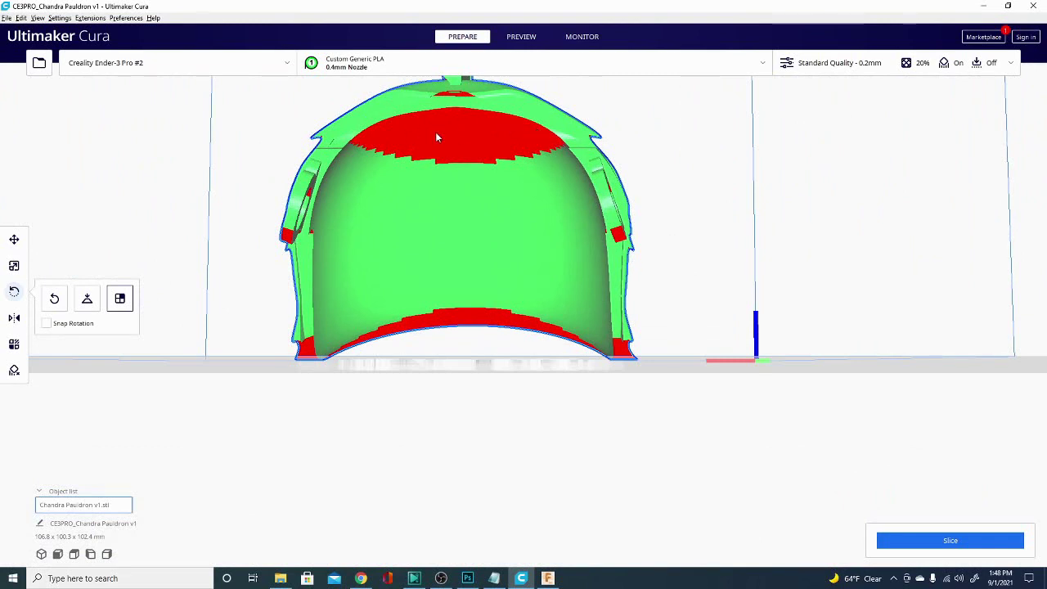
click(855, 72)
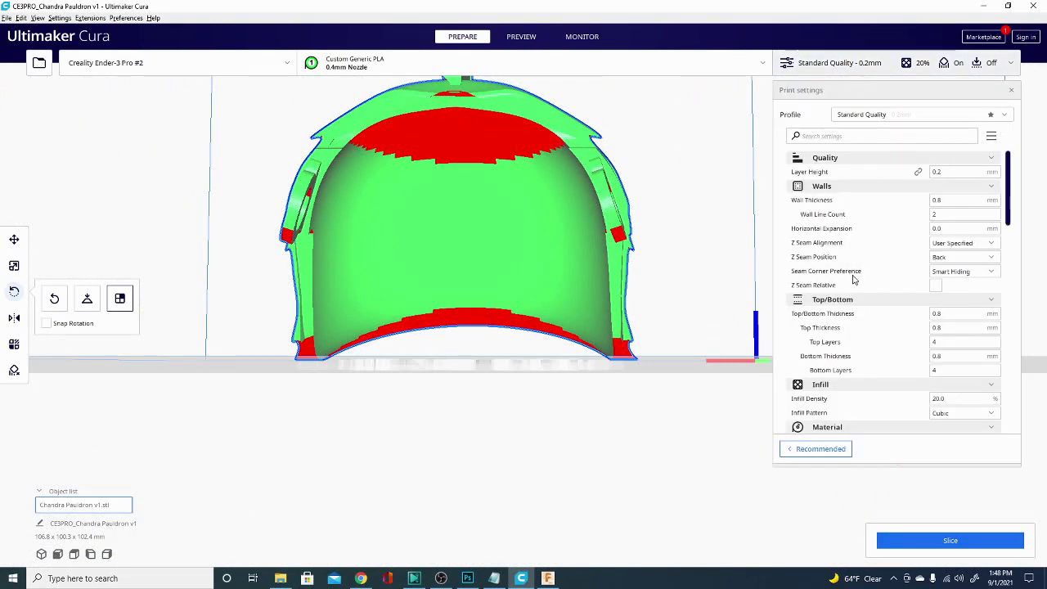
scroll(854, 278, down, 3)
scroll(853, 279, down, 6)
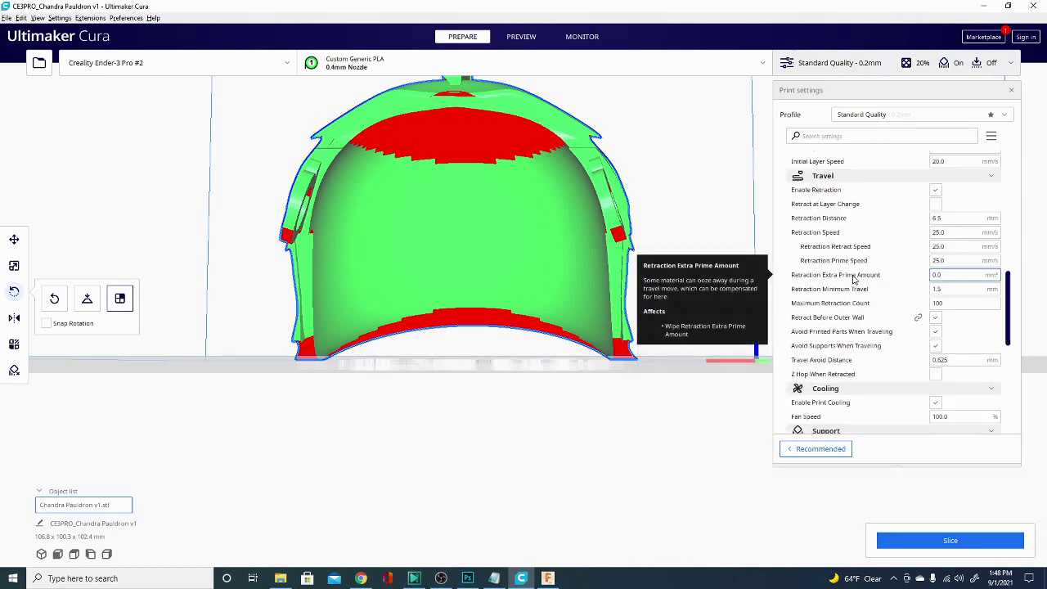
scroll(855, 279, down, 4)
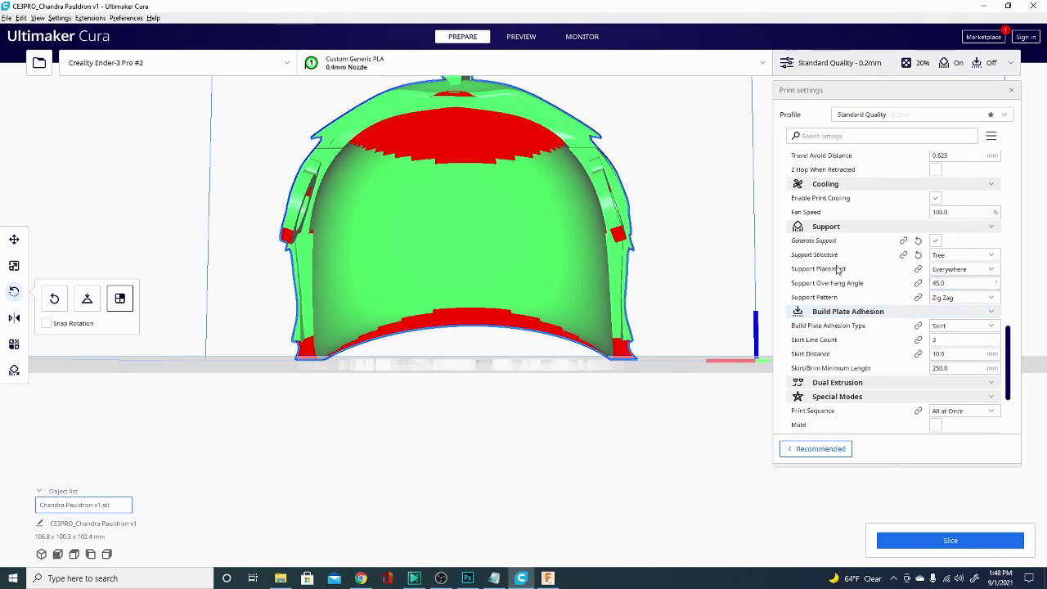
click(857, 135)
text(m)
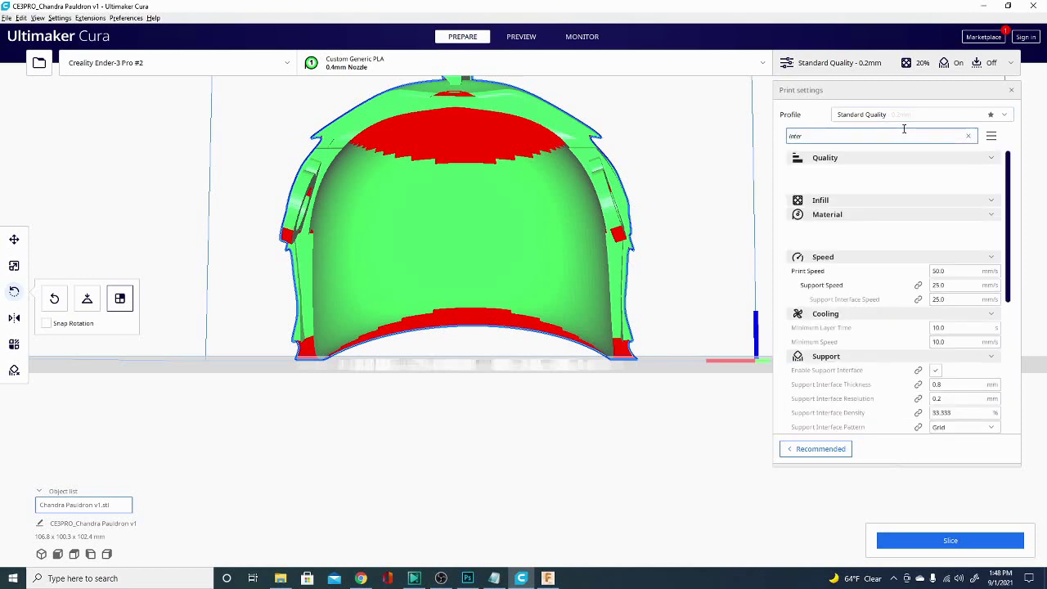
Review the support interface thickness, resolution and density settings.
scroll(890, 217, down, 2)
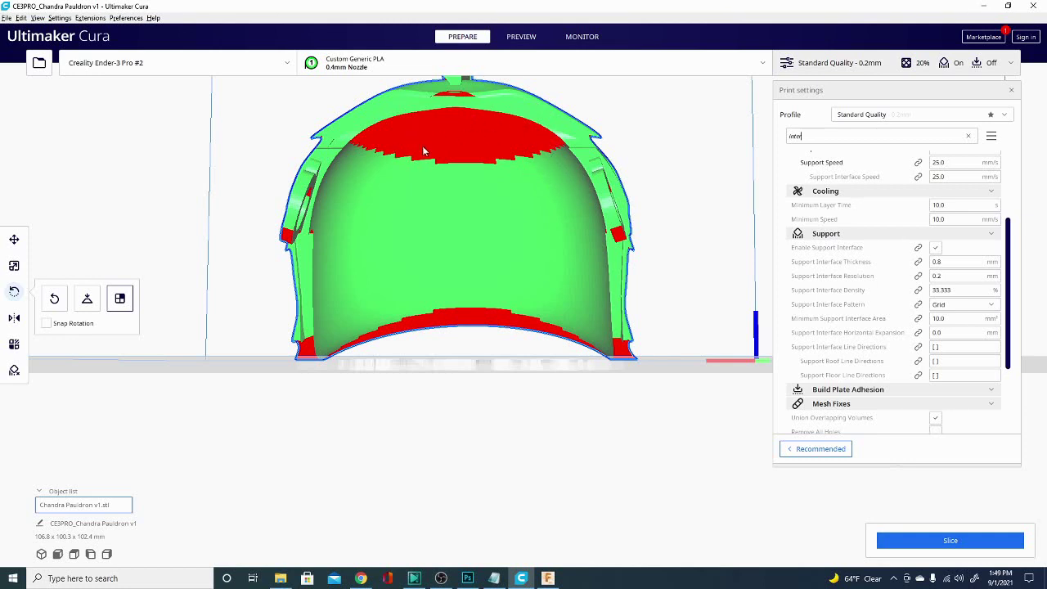
mouse_move(898, 262)
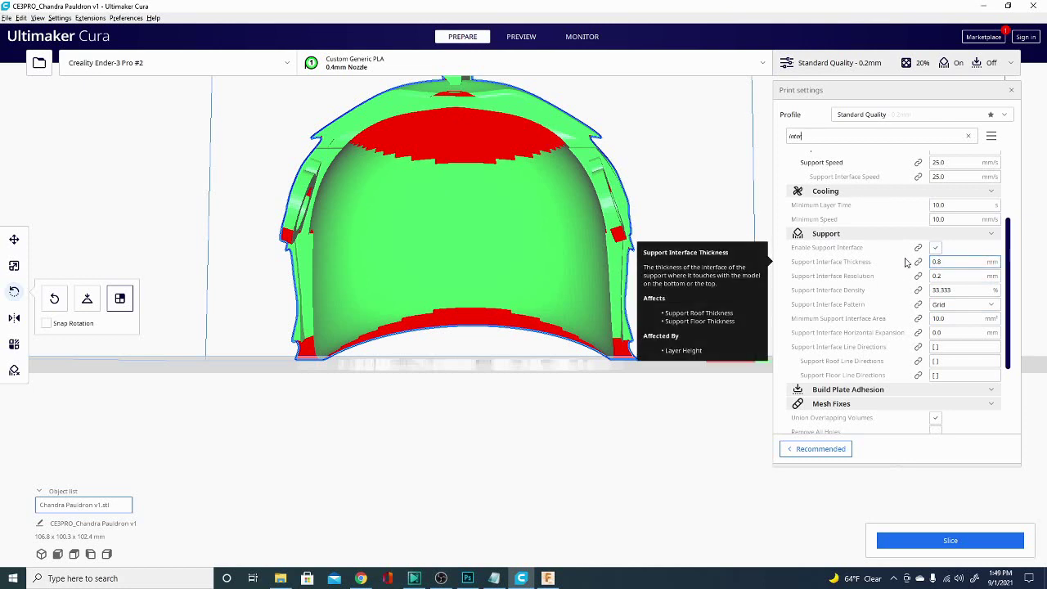
scroll(908, 266, down, 1)
scroll(912, 268, up, 1)
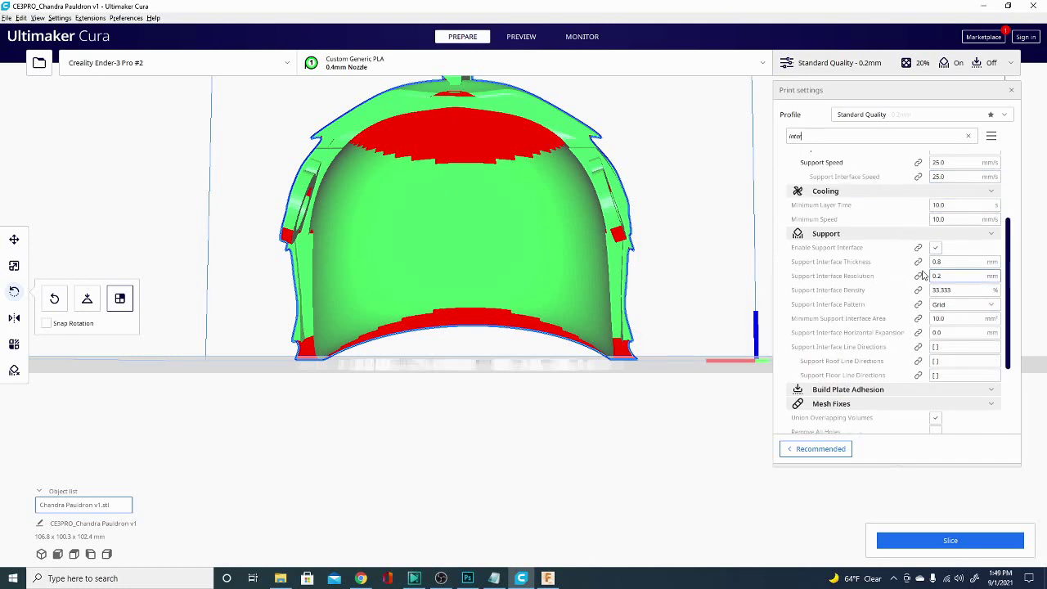
mouse_move(949, 290)
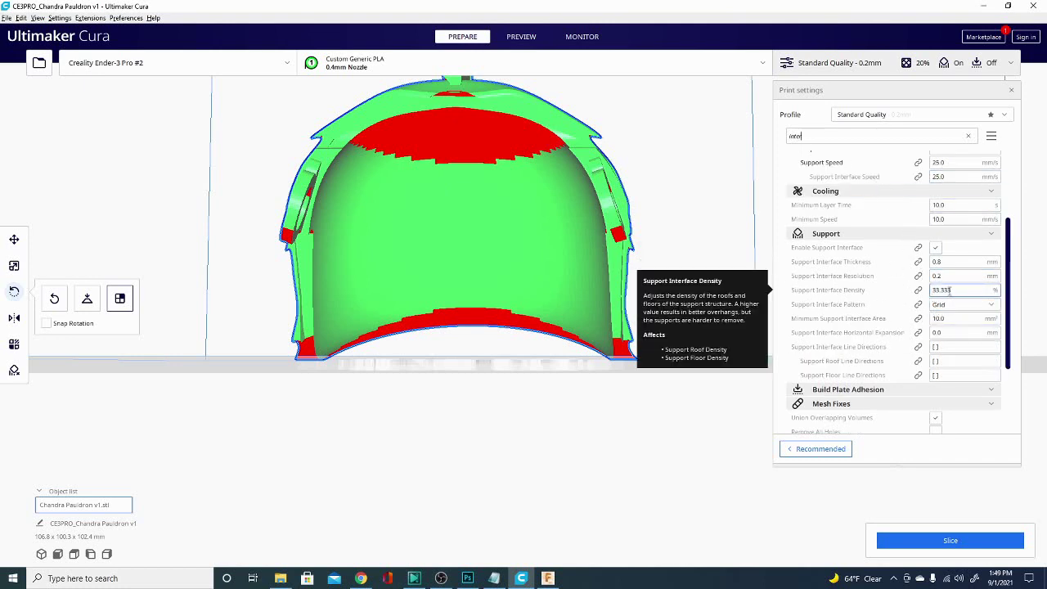
Slice the pauldron and look through the available support interface patterns, keeping Grid selected.
click(946, 543)
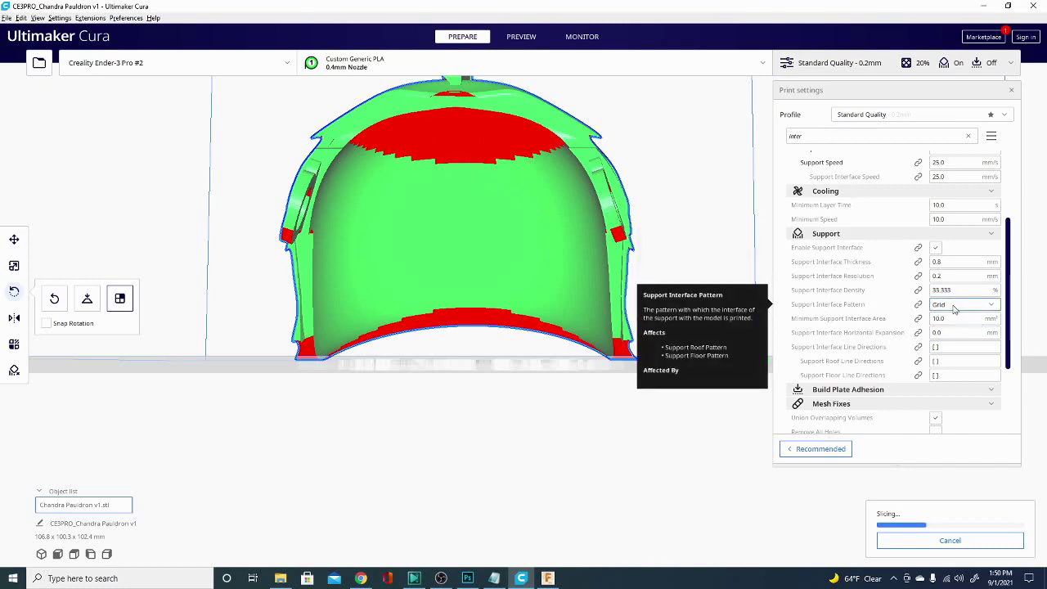
click(954, 307)
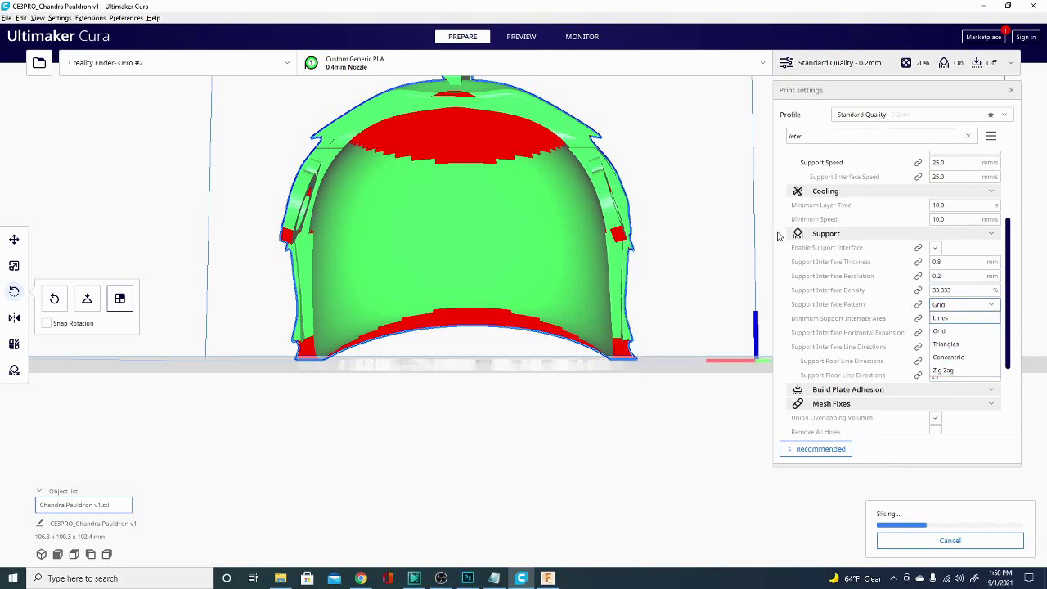
click(724, 197)
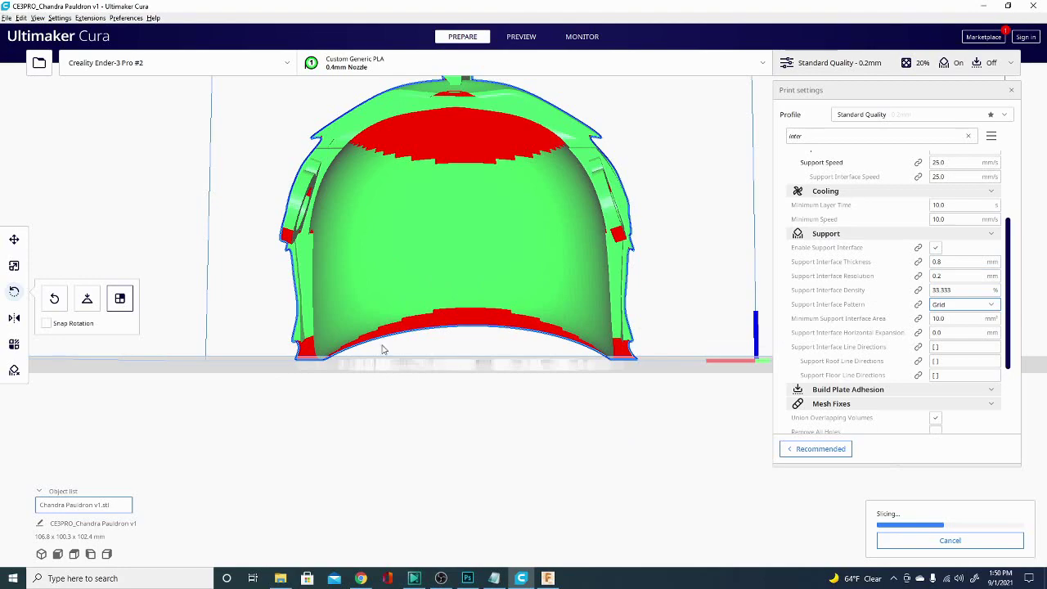
mouse_move(258, 372)
right_down()
mouse_move(363, 397)
mouse_move(538, 353)
mouse_move(255, 374)
right_up()
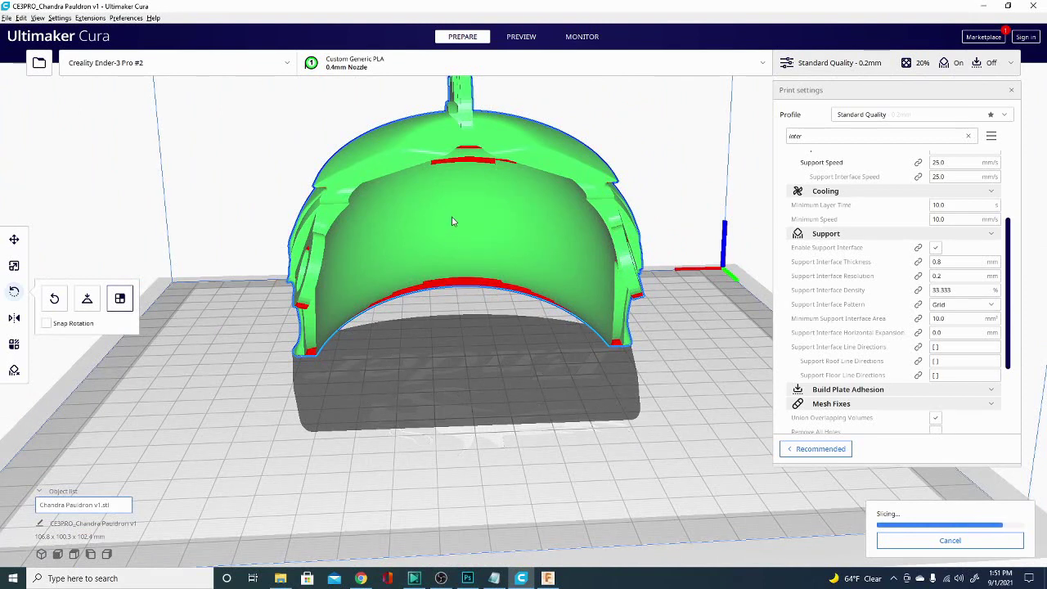
right_drag(392, 423, 494, 426)
scroll(254, 434, up, 4)
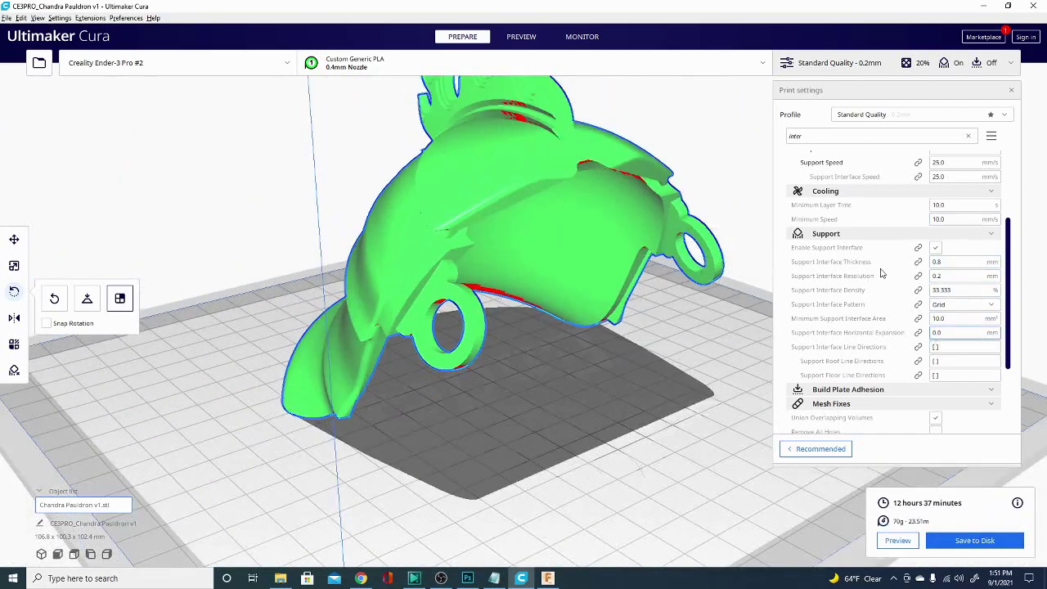
Preview the sliced pauldron cut down to layer 351 and view the support inside the circular opening up close.
click(521, 37)
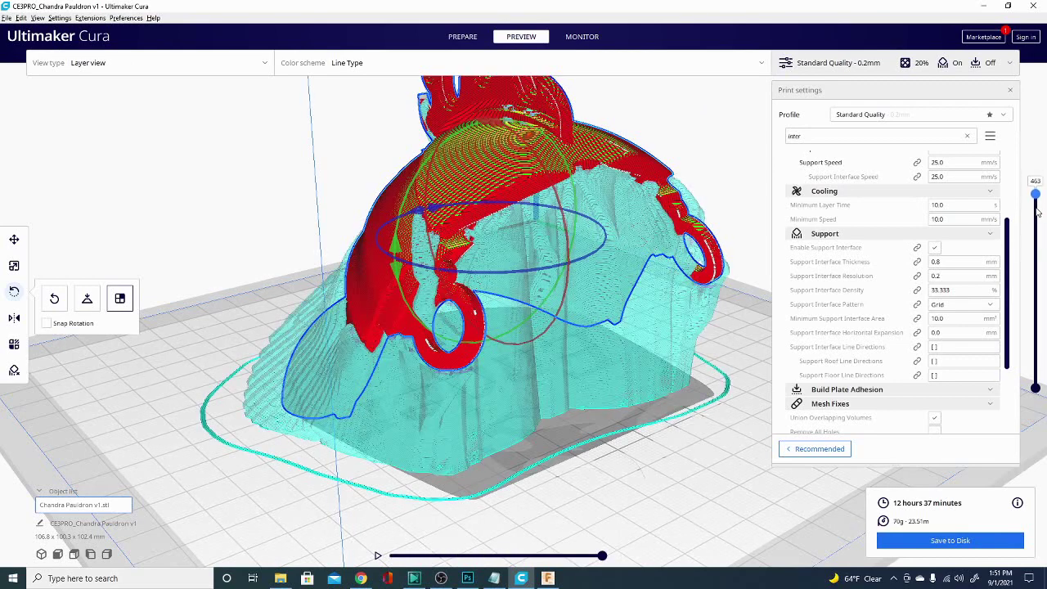
drag(1037, 220, 1040, 251)
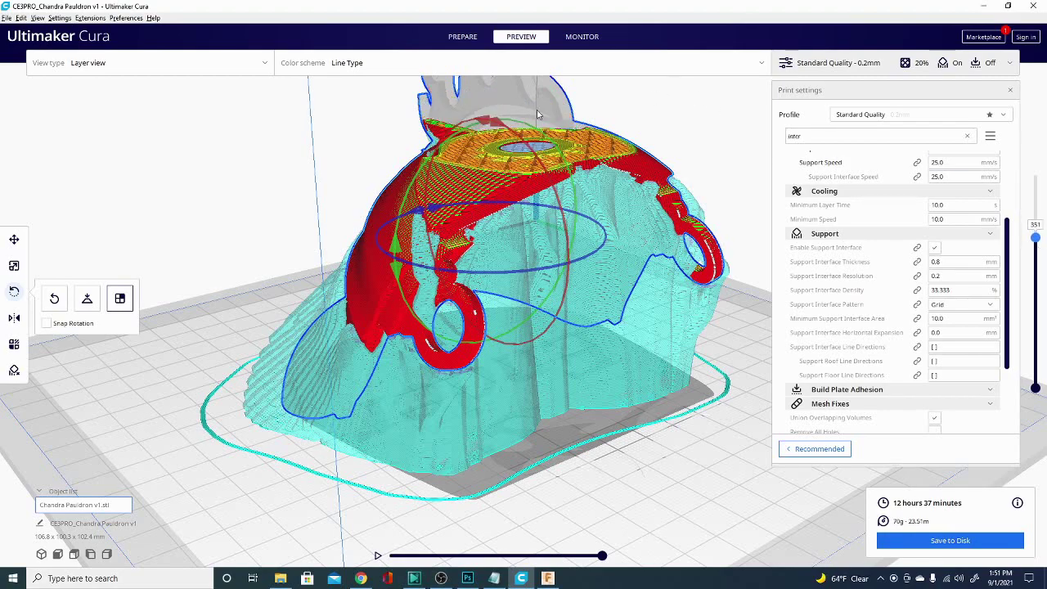
scroll(538, 115, up, 10)
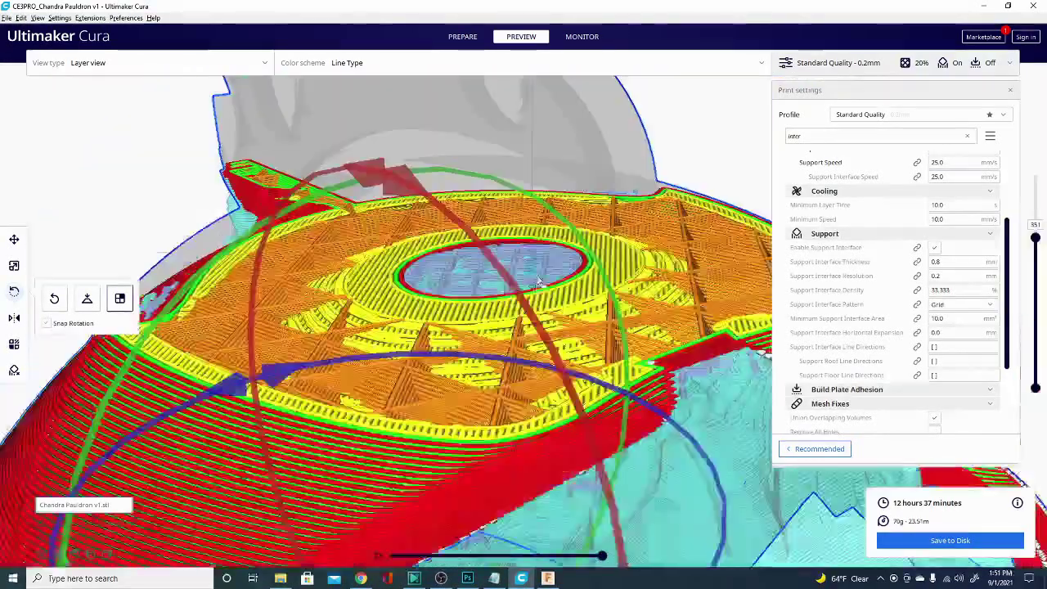
scroll(531, 282, down, 5)
scroll(534, 275, up, 8)
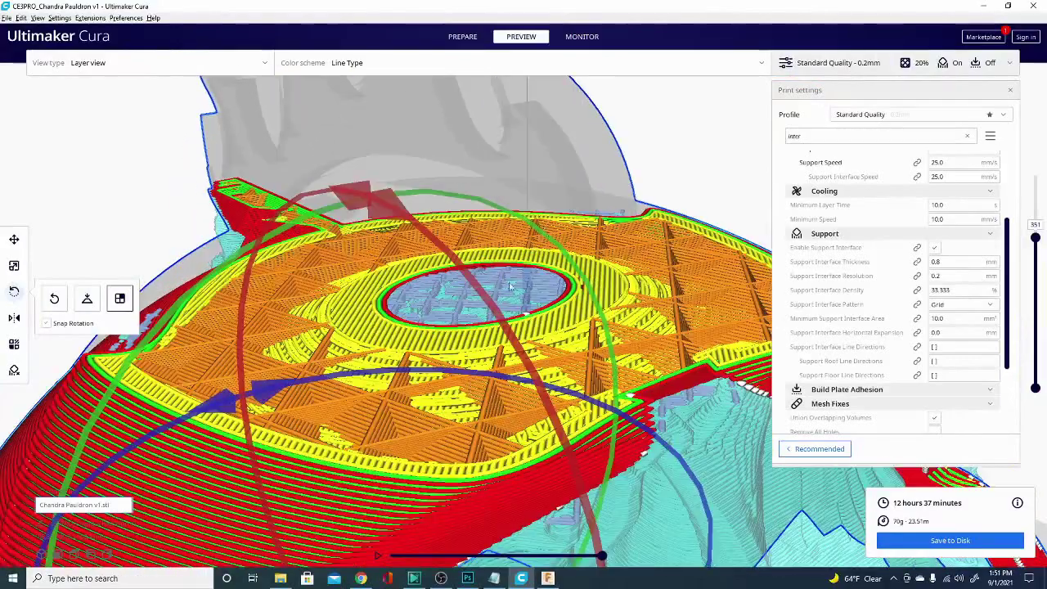
scroll(504, 294, up, 6)
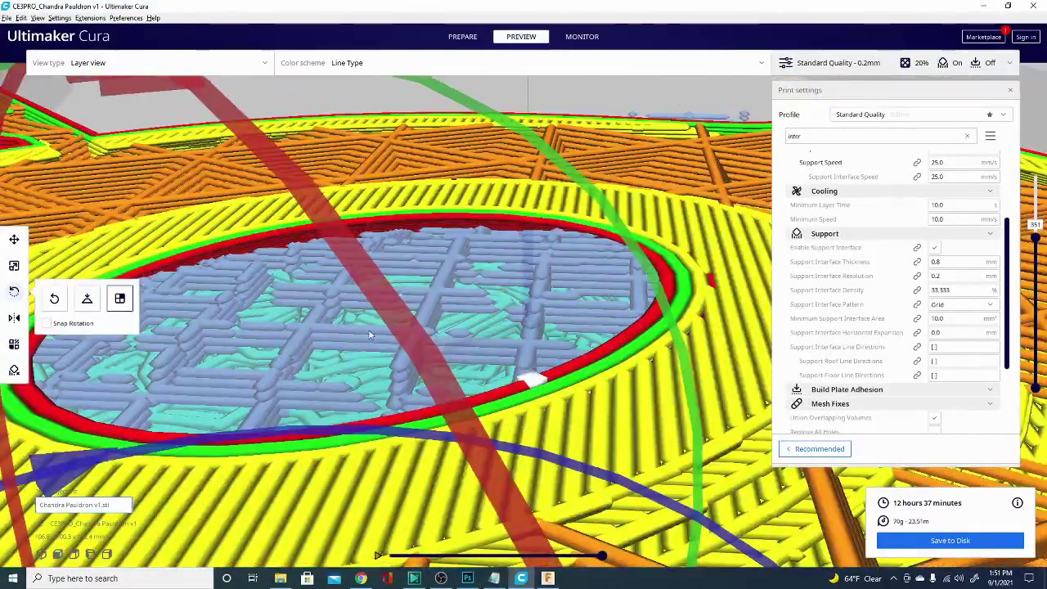
Examine the grid support interface inside the circular opening and along the pauldron's outer wall at this layer.
scroll(371, 338, down, 3)
scroll(319, 367, up, 5)
scroll(373, 247, up, 3)
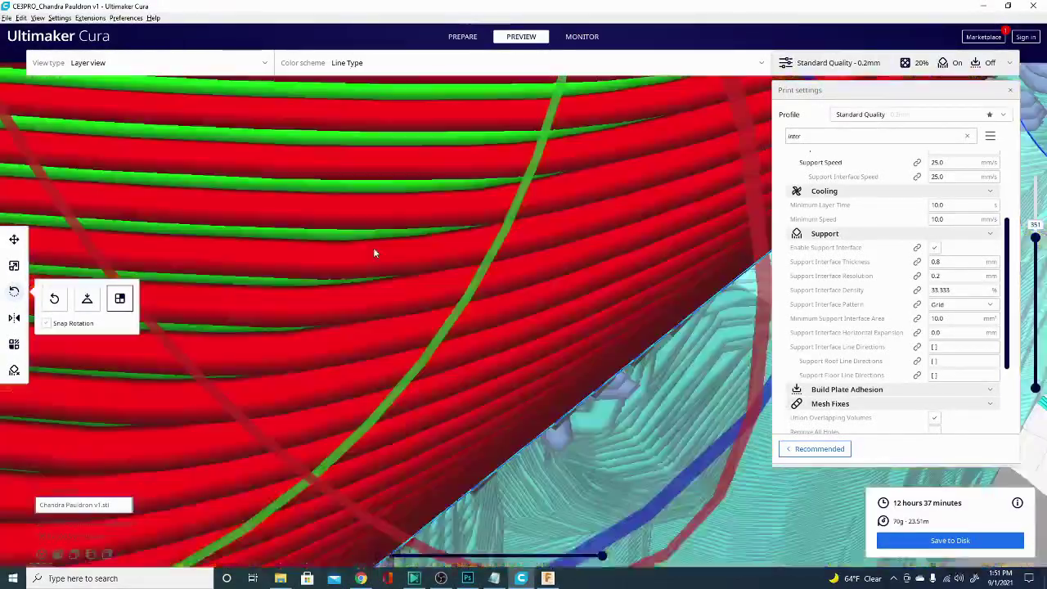
scroll(368, 252, down, 3)
scroll(359, 261, up, 3)
scroll(358, 261, down, 3)
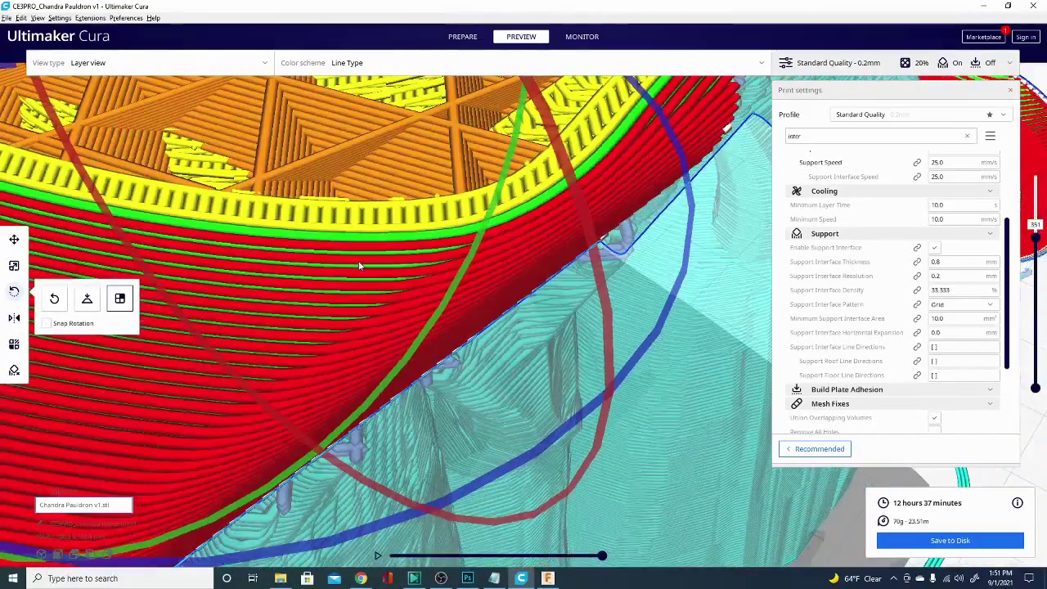
scroll(358, 261, down, 3)
scroll(358, 261, up, 2)
scroll(384, 311, down, 4)
scroll(397, 331, up, 3)
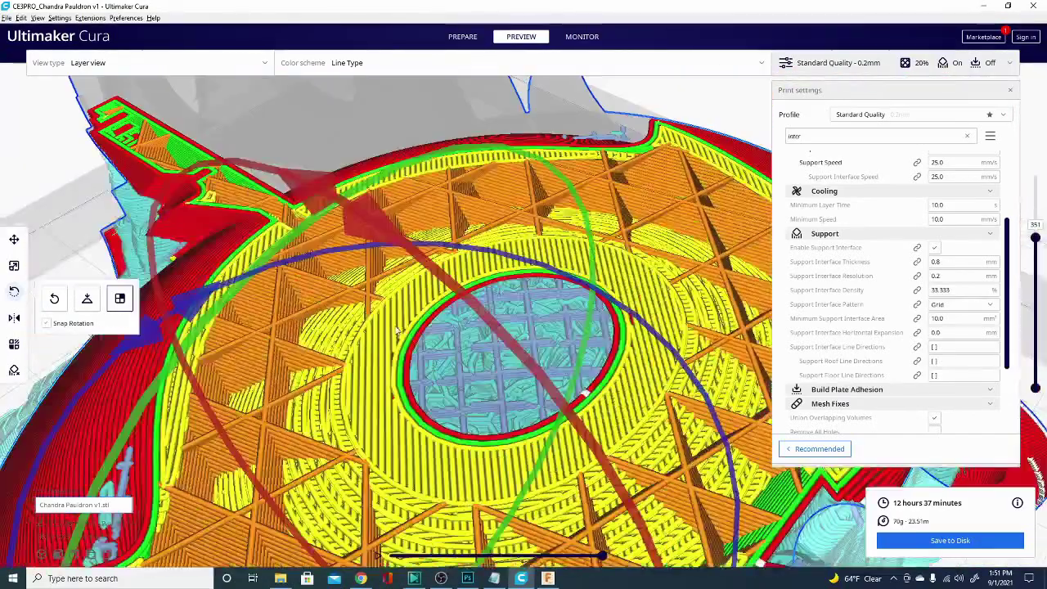
scroll(482, 368, down, 3)
scroll(483, 367, up, 3)
scroll(446, 399, down, 3)
scroll(493, 315, up, 3)
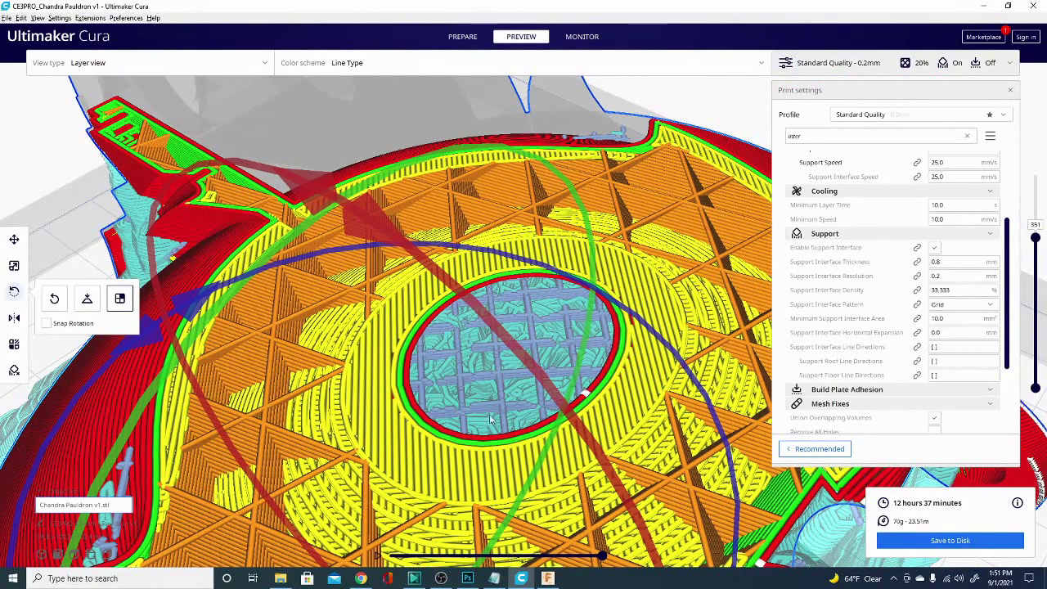
scroll(489, 421, down, 3)
scroll(460, 398, up, 3)
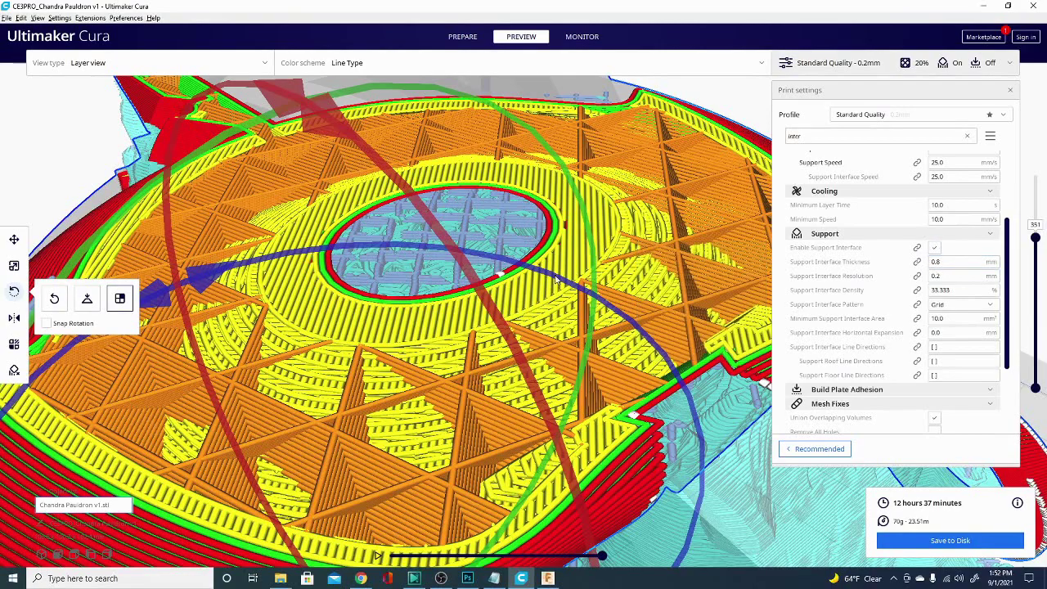
Inspect the support interface from several angles, comparing the circular opening with the tree support beneath the shell's edge.
right_drag(573, 353, 545, 358)
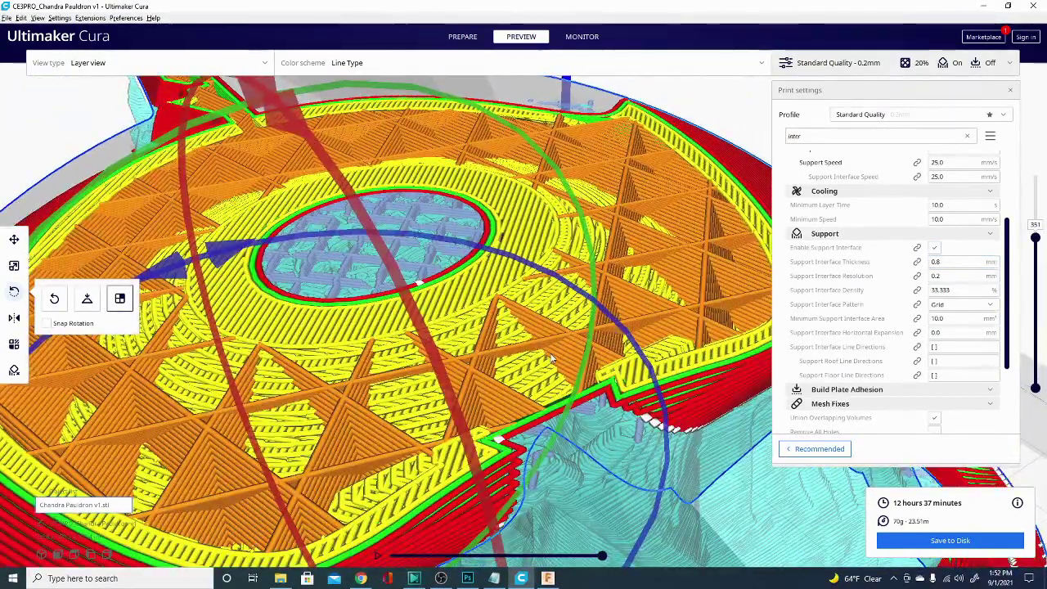
right_drag(350, 378, 347, 373)
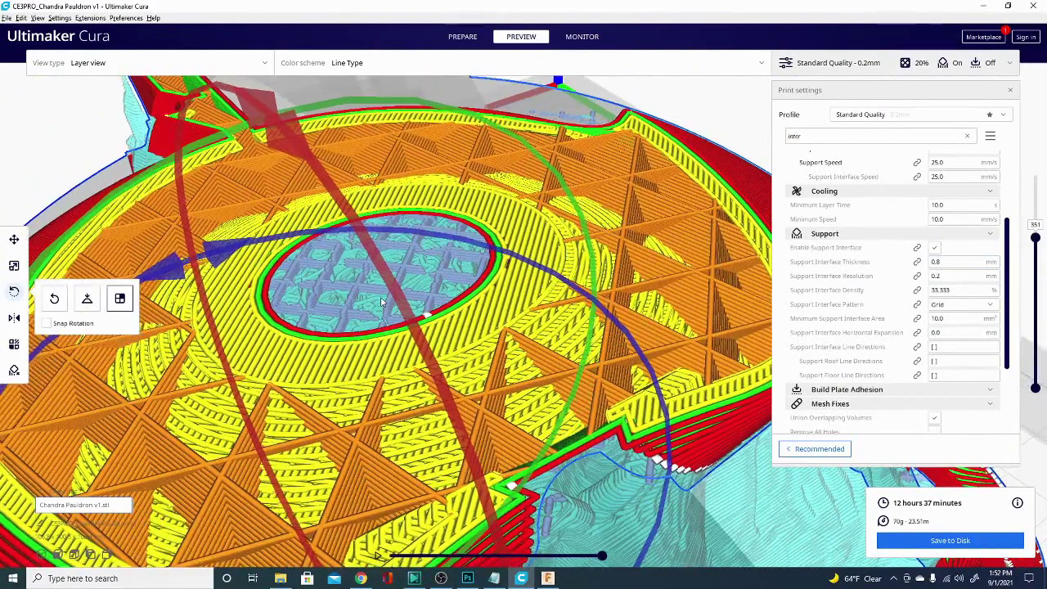
right_drag(279, 358, 496, 383)
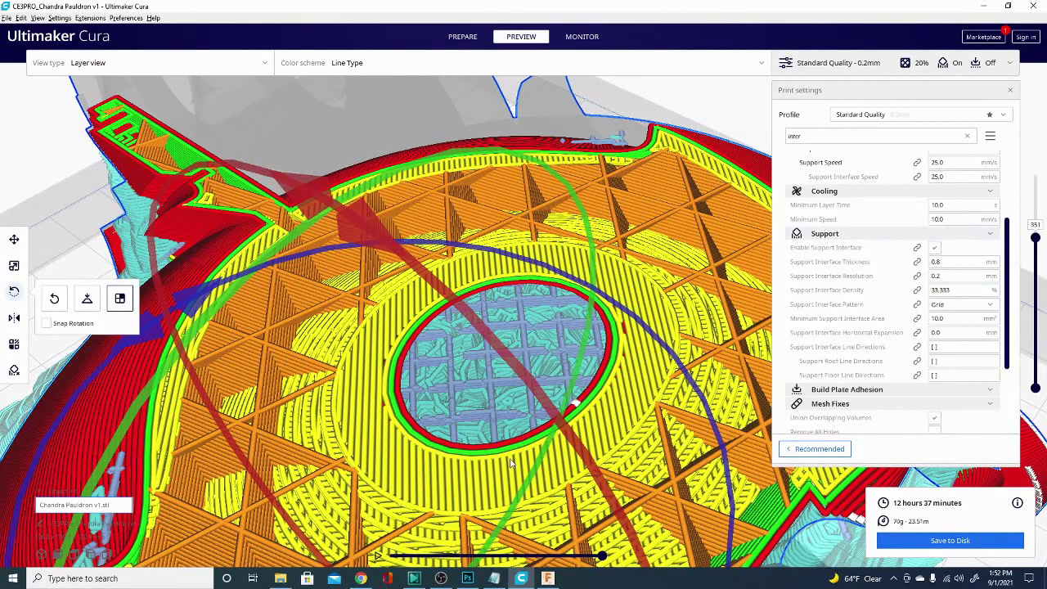
right_drag(511, 463, 362, 185)
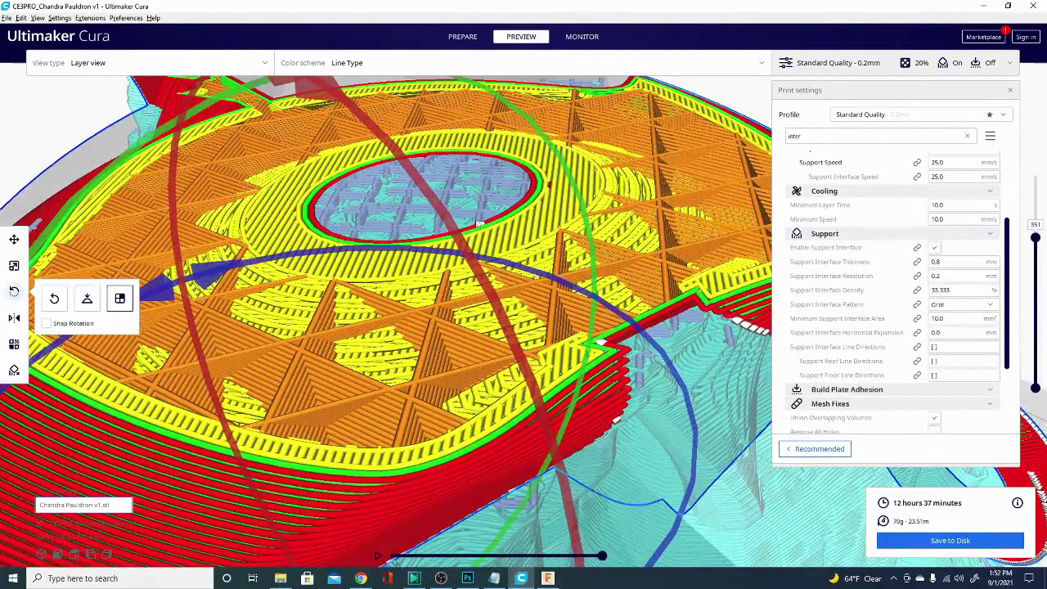
right_drag(469, 218, 483, 309)
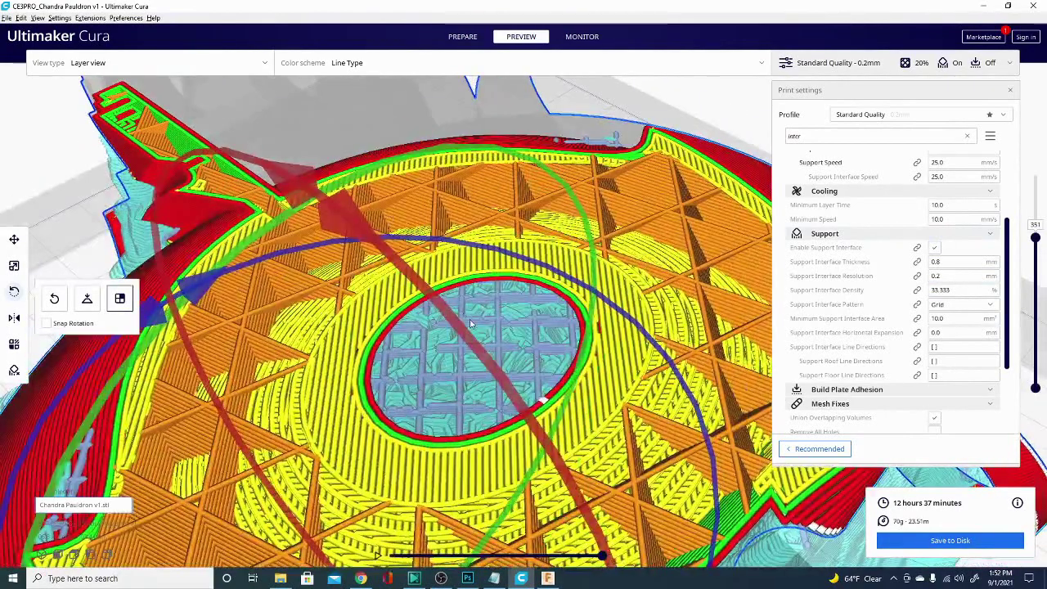
click(941, 276)
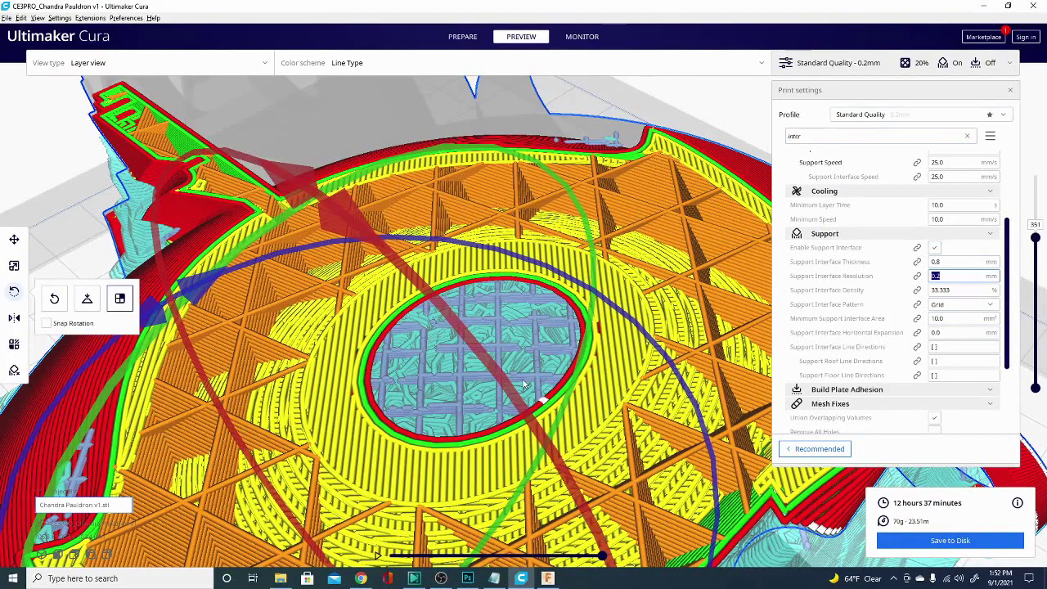
right_drag(589, 428, 337, 291)
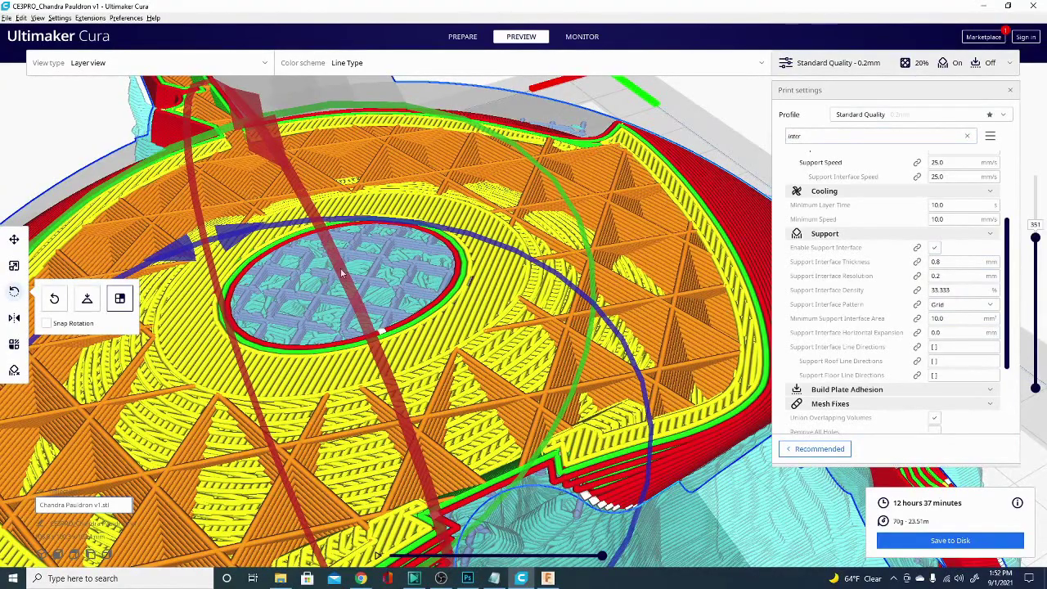
right_drag(374, 330, 362, 312)
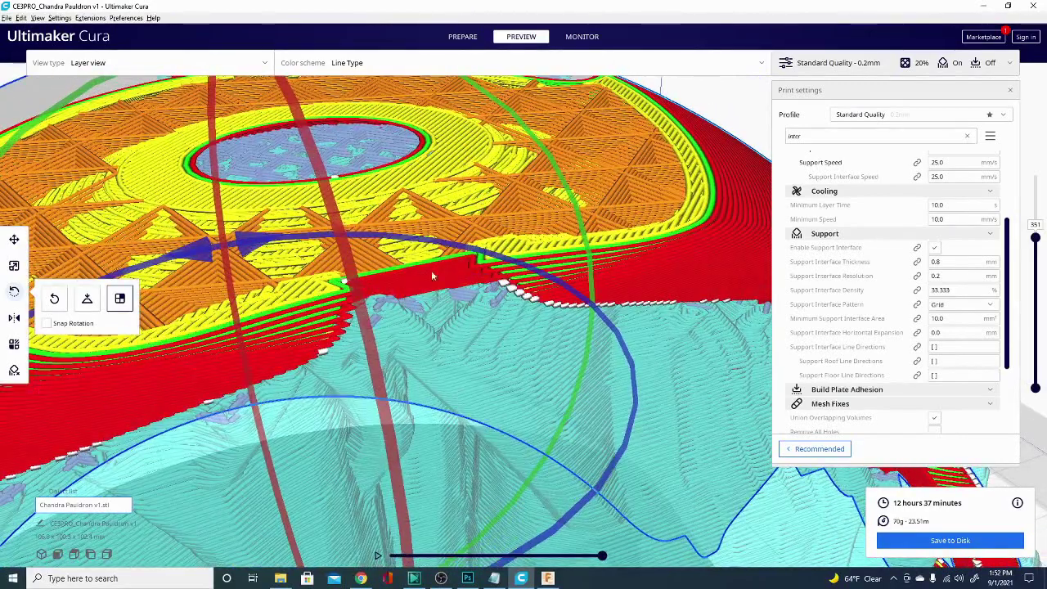
right_drag(484, 306, 454, 260)
right_click(455, 260)
mouse_move(385, 300)
right_down()
mouse_move(353, 297)
mouse_move(368, 309)
right_up()
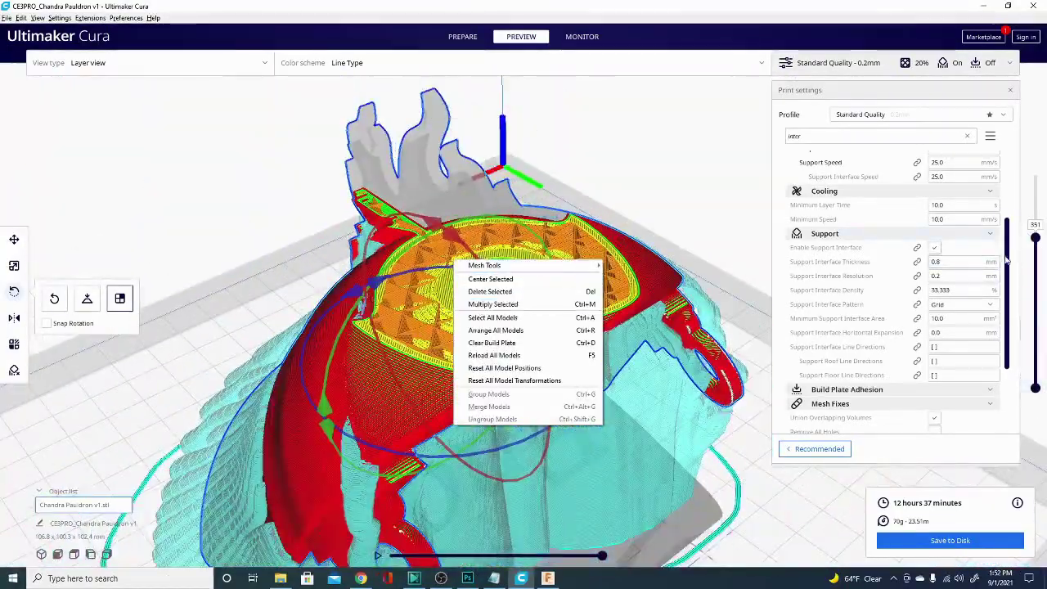
Review the remaining interface-related print settings, then examine the pauldron's cut layer from above and the support filling the shell's underside.
scroll(1012, 283, down, 1)
scroll(1012, 283, down, 1)
click(768, 512)
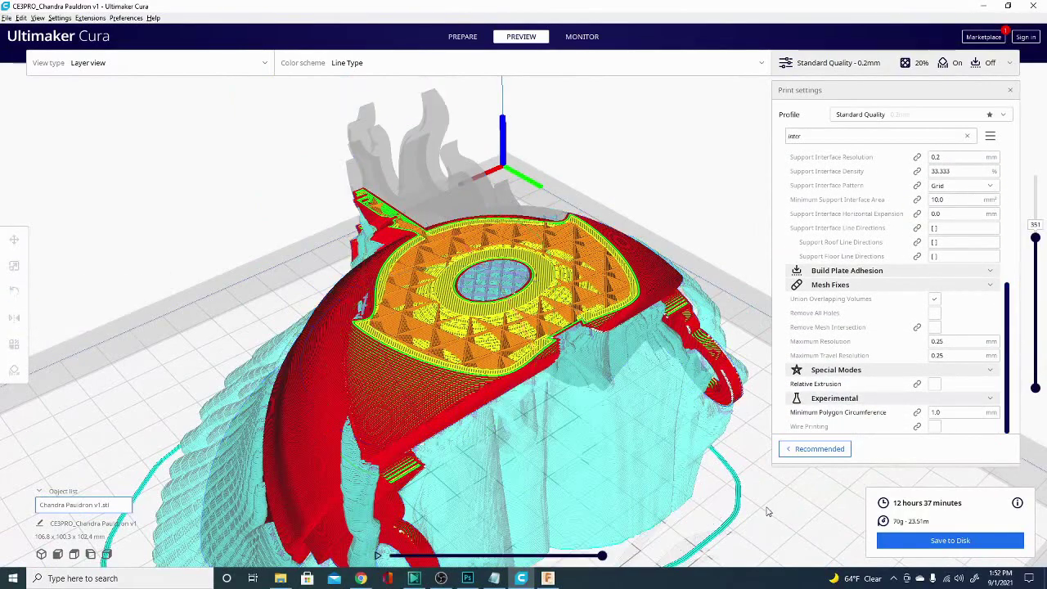
right_drag(620, 439, 438, 426)
right_drag(456, 301, 418, 258)
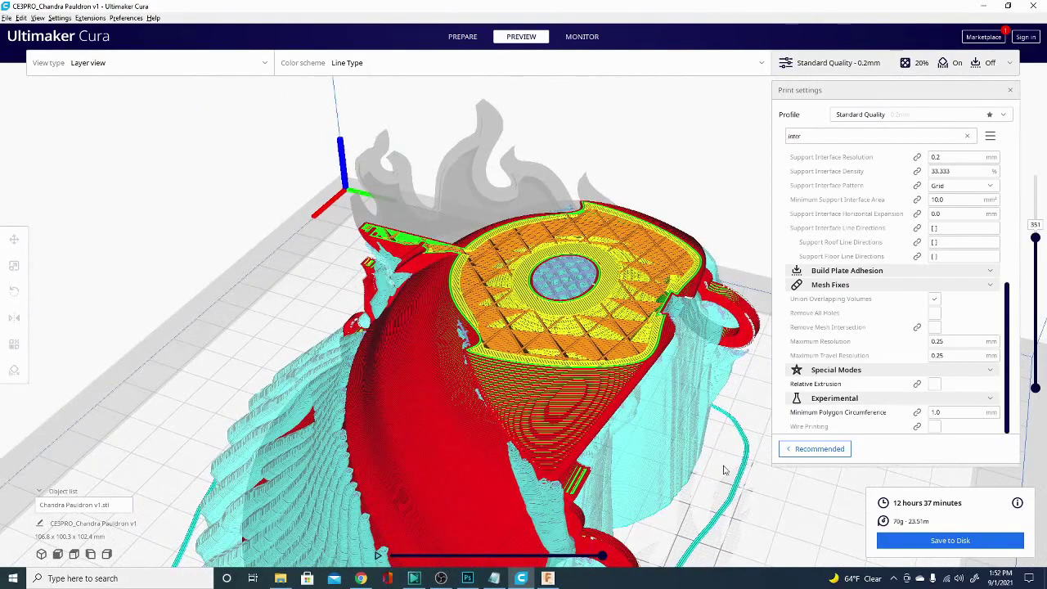
right_drag(723, 471, 510, 391)
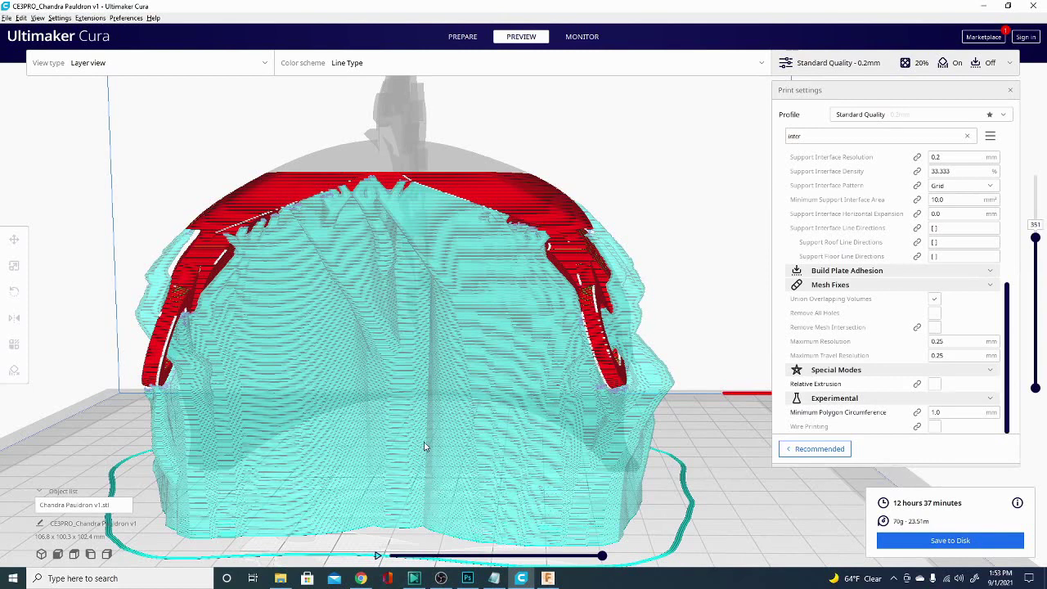
Inspect the tree support around the pauldron's ring-shaped loops and beneath its open edge, leaving the model deselected.
right_drag(193, 233, 426, 279)
right_click(135, 336)
right_click(427, 279)
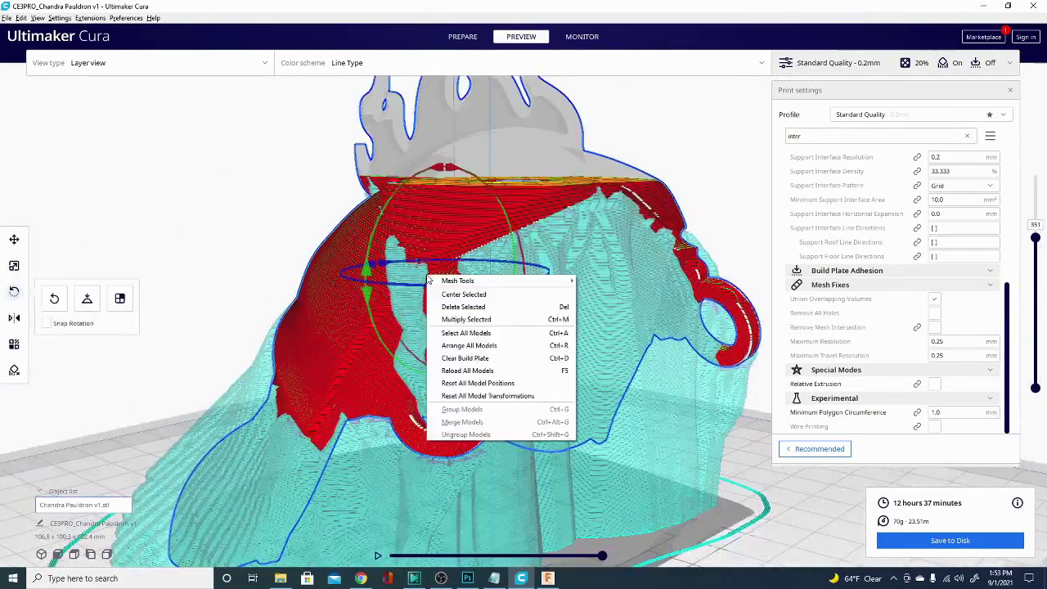
click(224, 203)
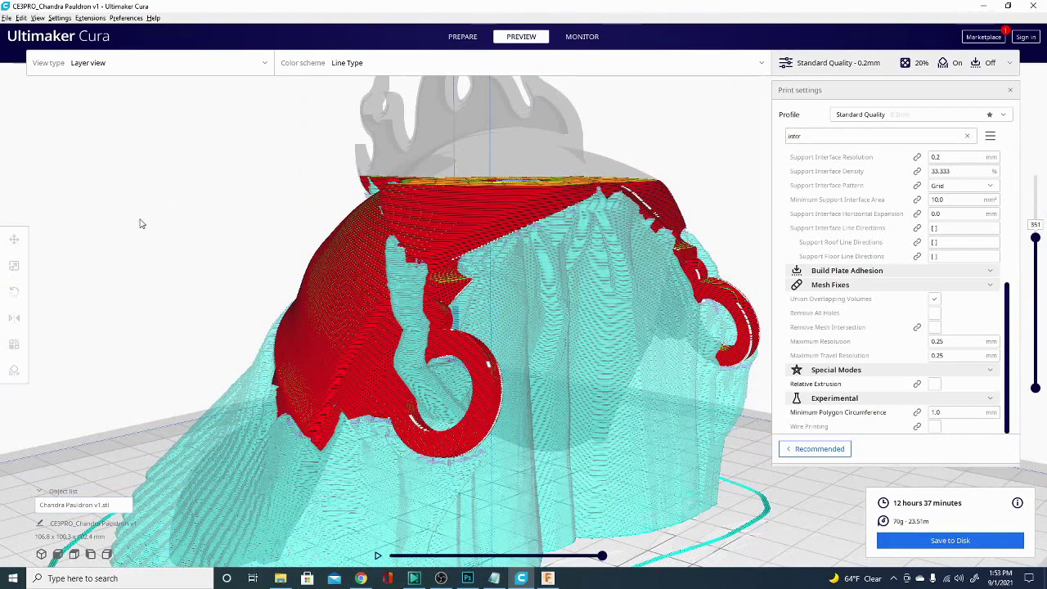
right_drag(206, 264, 197, 286)
right_drag(260, 265, 222, 256)
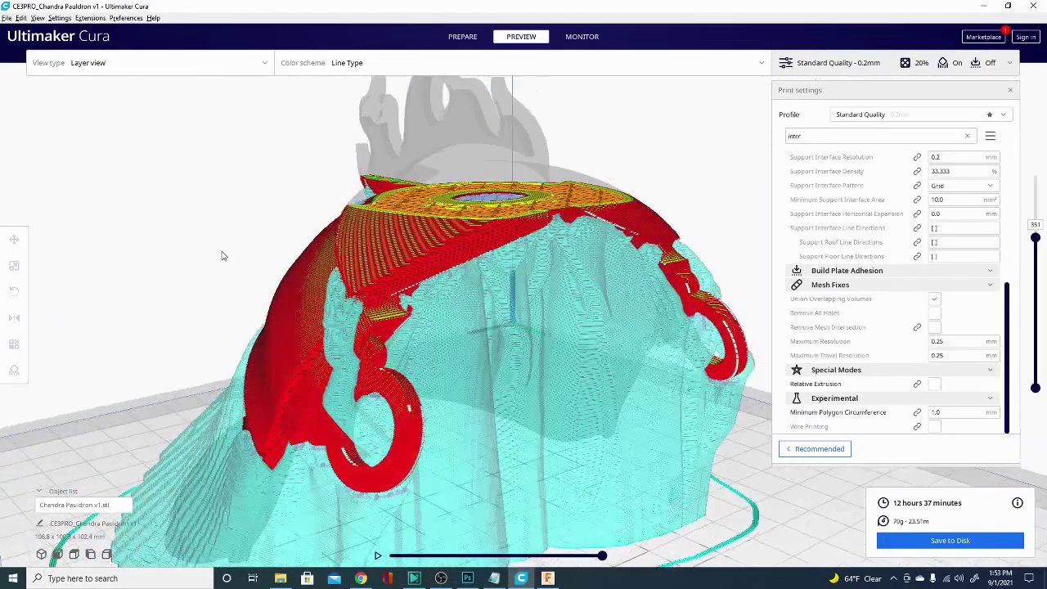
mouse_move(593, 350)
right_down()
mouse_move(390, 364)
mouse_move(602, 352)
right_up()
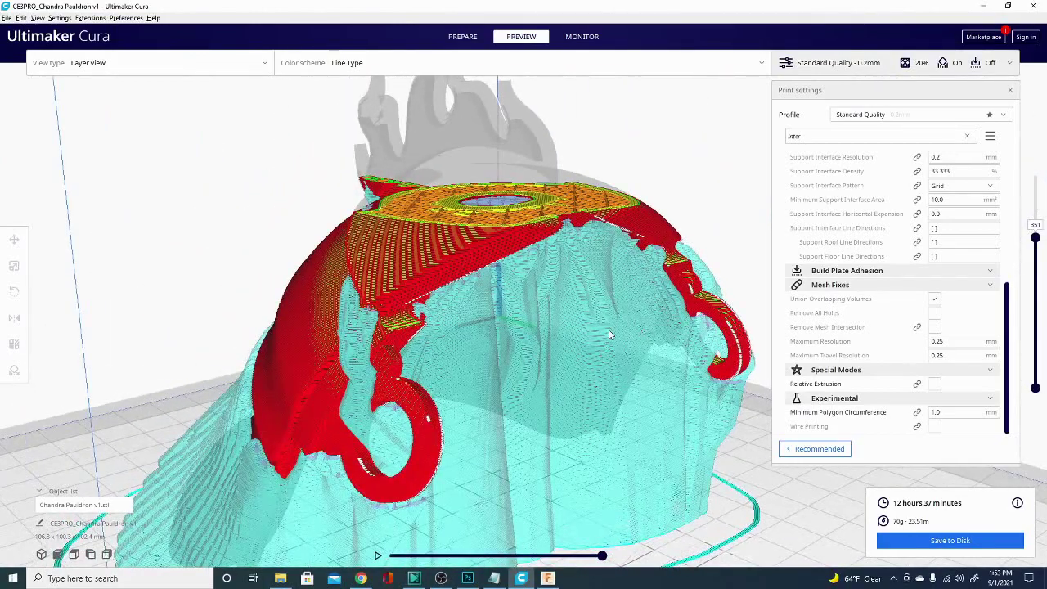